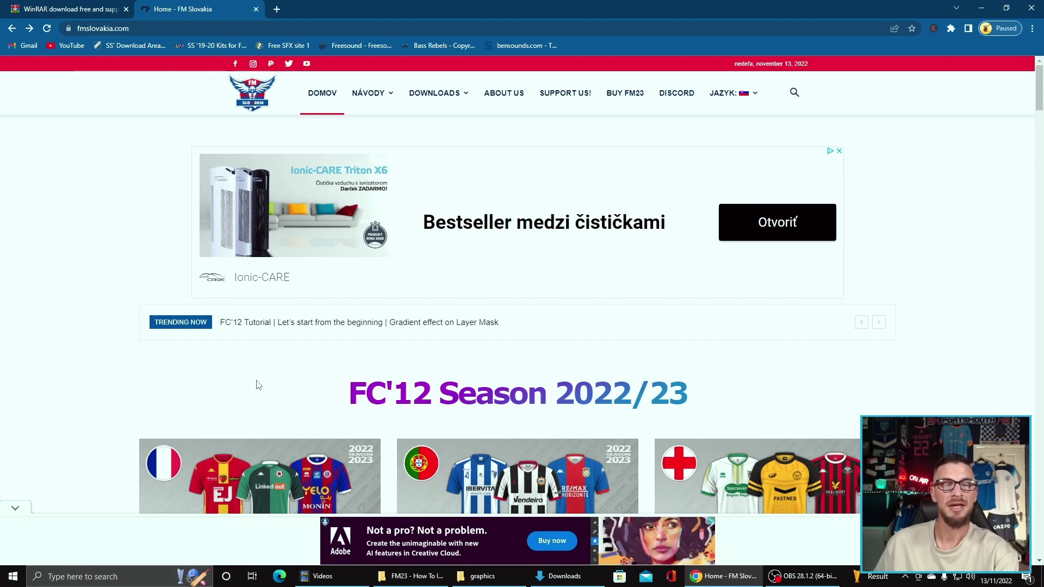
Step: Open FM Slovakia's FC'12 Season 2022/23 packs, then the England Premier League kit page
{"action": "left_click", "coordinate": [453, 395]}
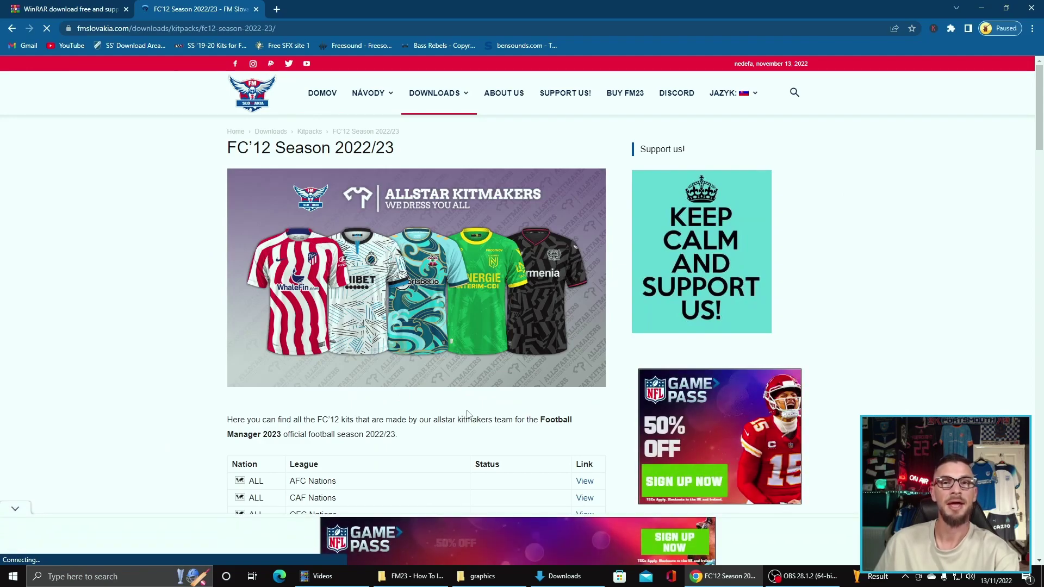
{"action": "scroll", "coordinate": [469, 417], "scroll_direction": "down", "scroll_amount": 1}
{"action": "scroll", "coordinate": [465, 417], "scroll_direction": "down", "scroll_amount": 2}
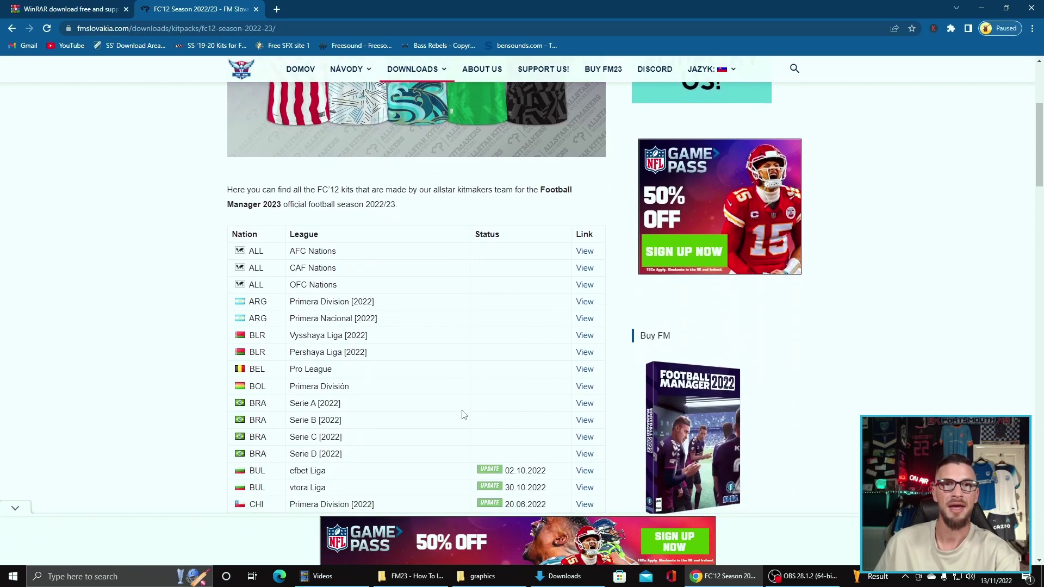
{"action": "scroll", "coordinate": [463, 415], "scroll_direction": "down", "scroll_amount": 1}
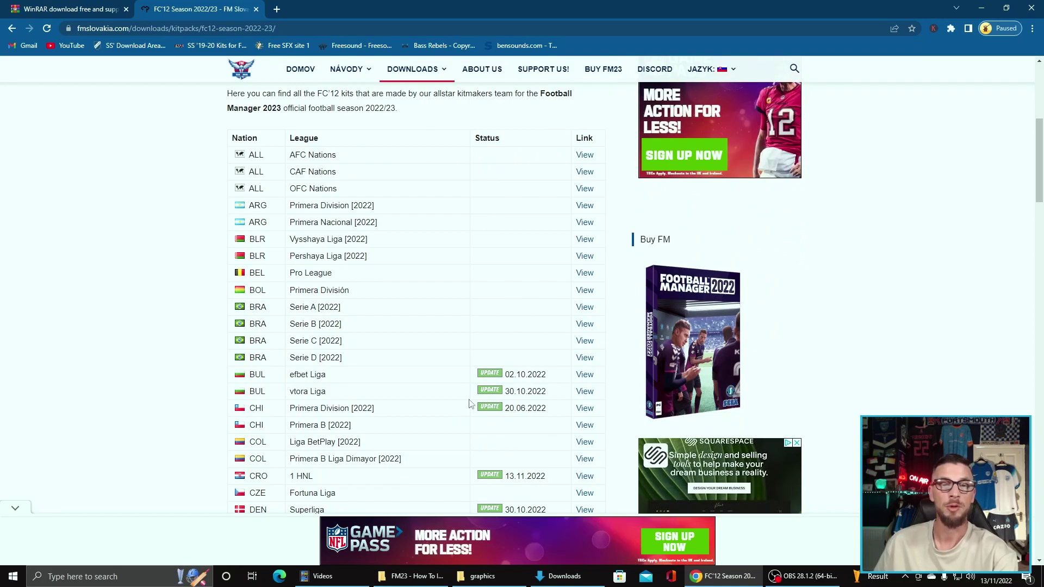
{"action": "scroll", "coordinate": [475, 402], "scroll_direction": "down", "scroll_amount": 1}
{"action": "scroll", "coordinate": [473, 398], "scroll_direction": "down", "scroll_amount": 1}
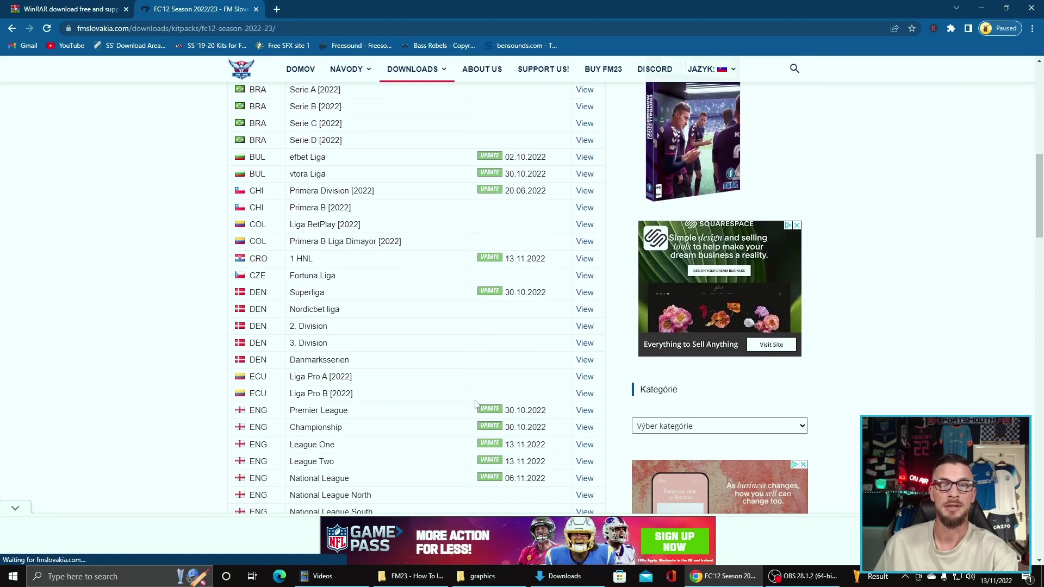
{"action": "scroll", "coordinate": [471, 394], "scroll_direction": "down", "scroll_amount": 1}
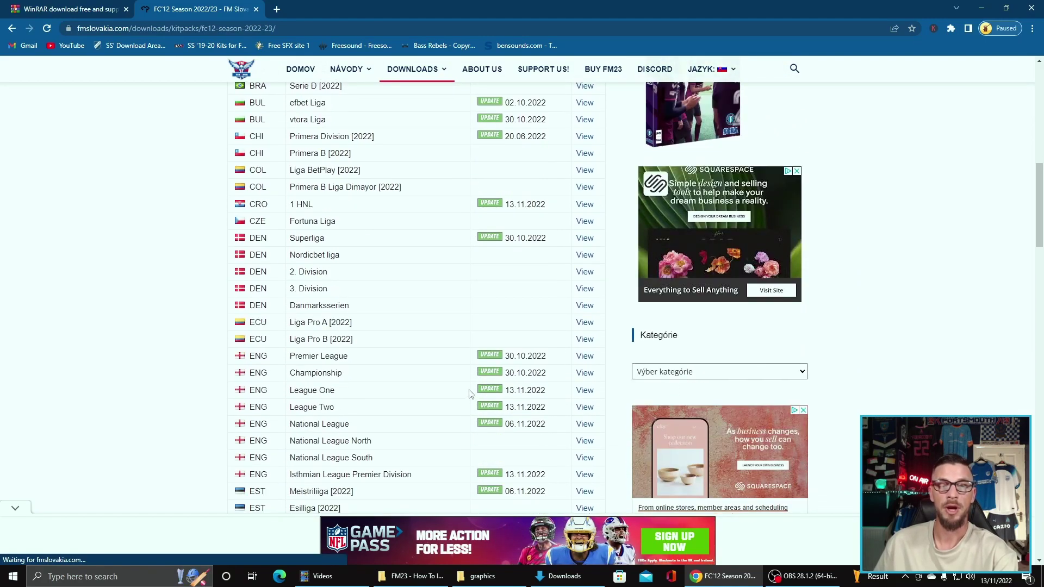
{"action": "left_click", "coordinate": [582, 357]}
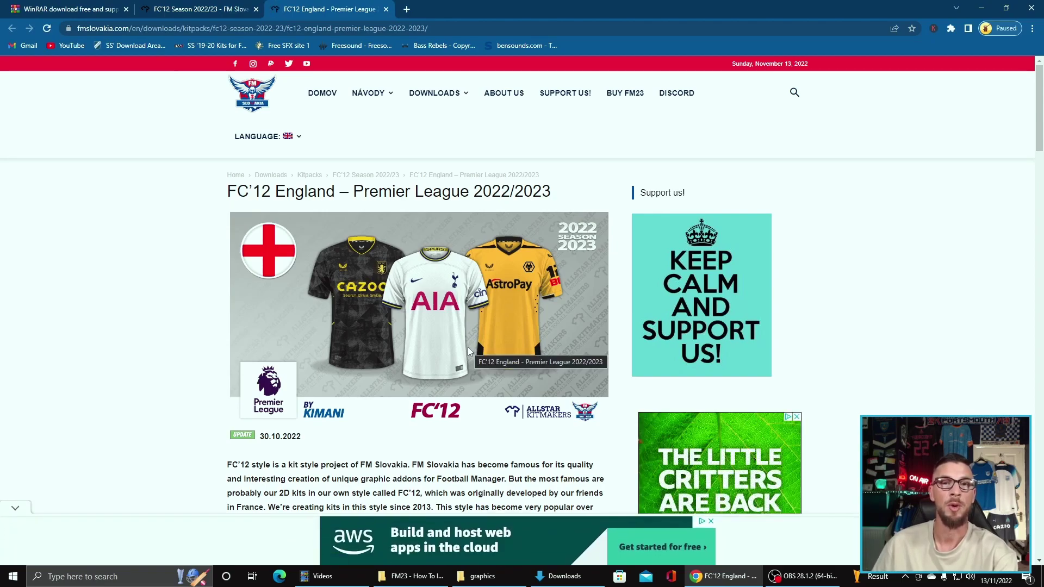
{"action": "scroll", "coordinate": [468, 347], "scroll_direction": "down", "scroll_amount": 2}
{"action": "scroll", "coordinate": [467, 345], "scroll_direction": "down", "scroll_amount": 2}
{"action": "scroll", "coordinate": [467, 344], "scroll_direction": "down", "scroll_amount": 1}
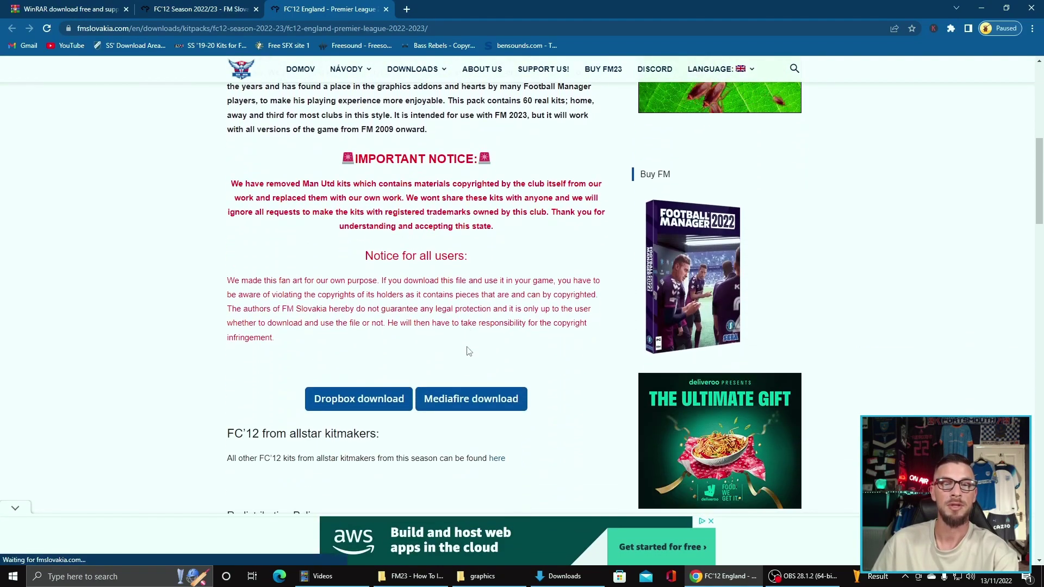
Step: Download England_-_Premier_League.zip from the MediaFire option
{"action": "left_click", "coordinate": [473, 399]}
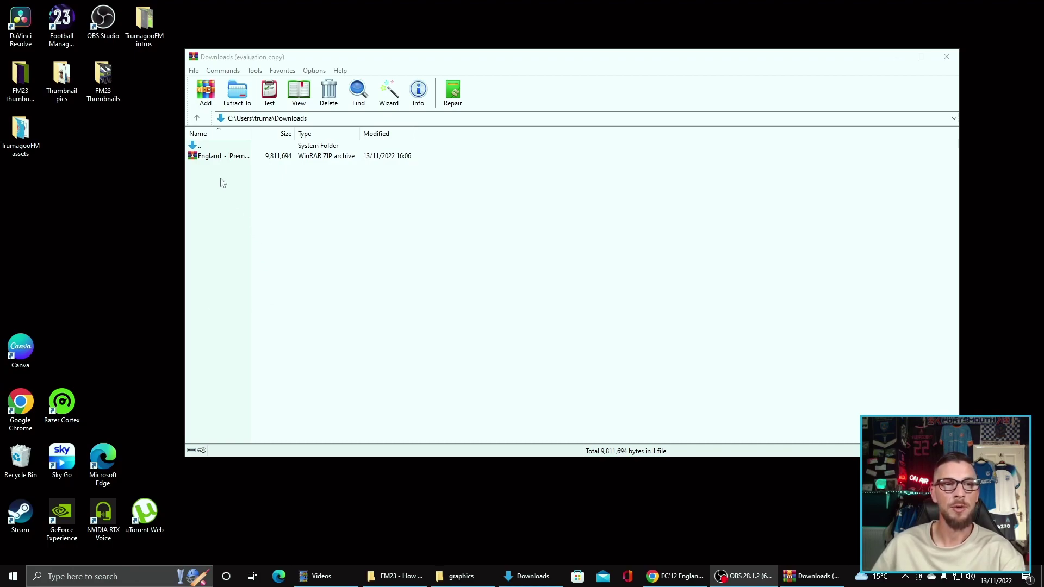
Step: Extract the kit archive with WinRAR into the Desktop folder
{"action": "right_click", "coordinate": [219, 162]}
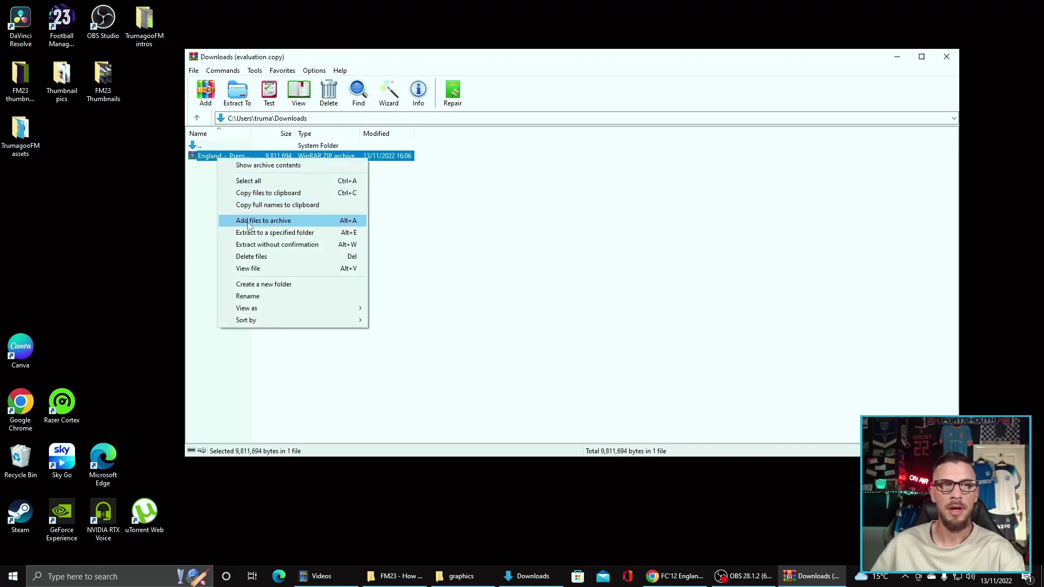
{"action": "left_click", "coordinate": [261, 235]}
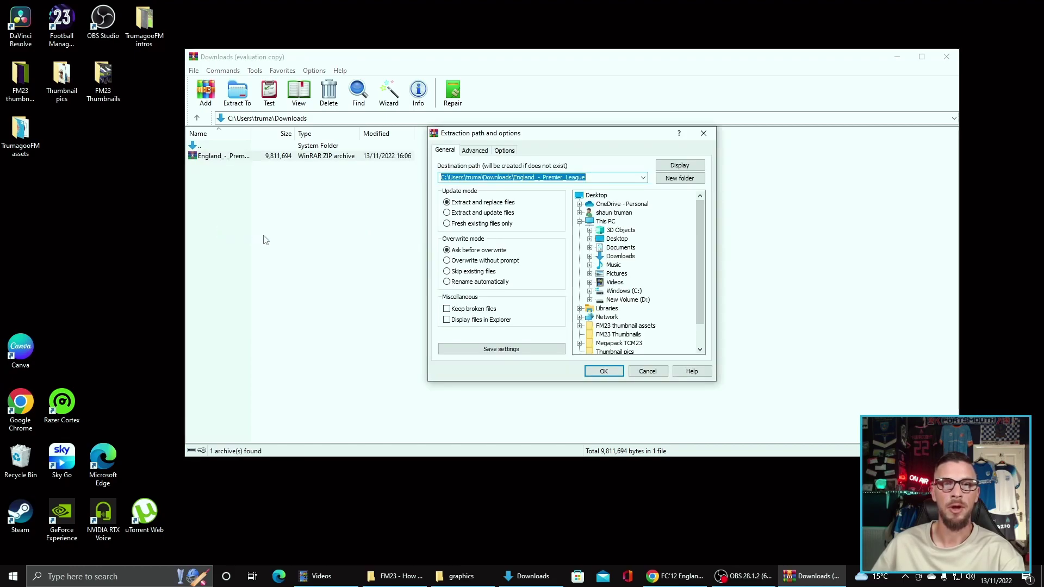
{"action": "left_click", "coordinate": [617, 239]}
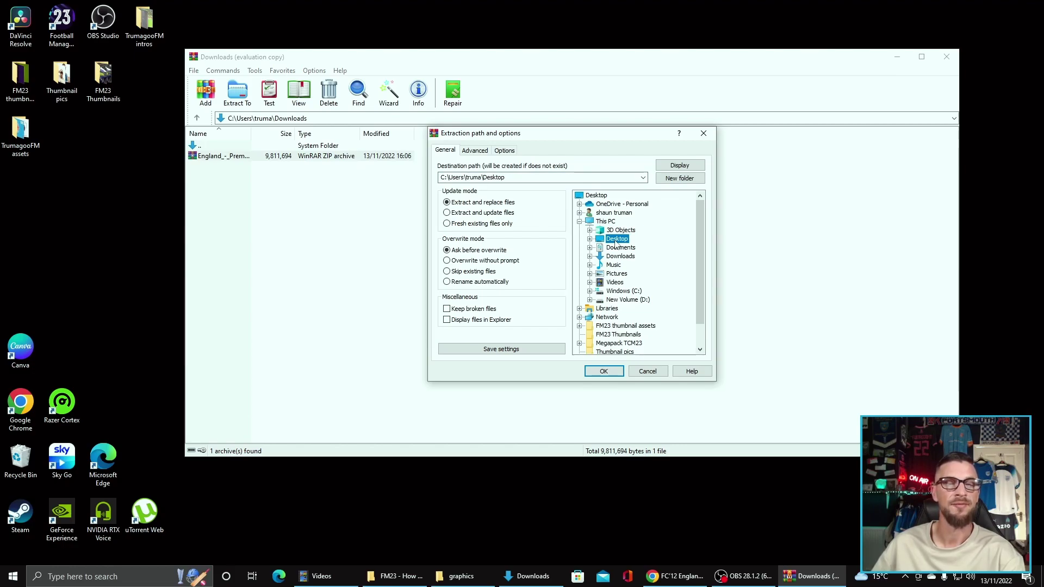
{"action": "left_click", "coordinate": [605, 371]}
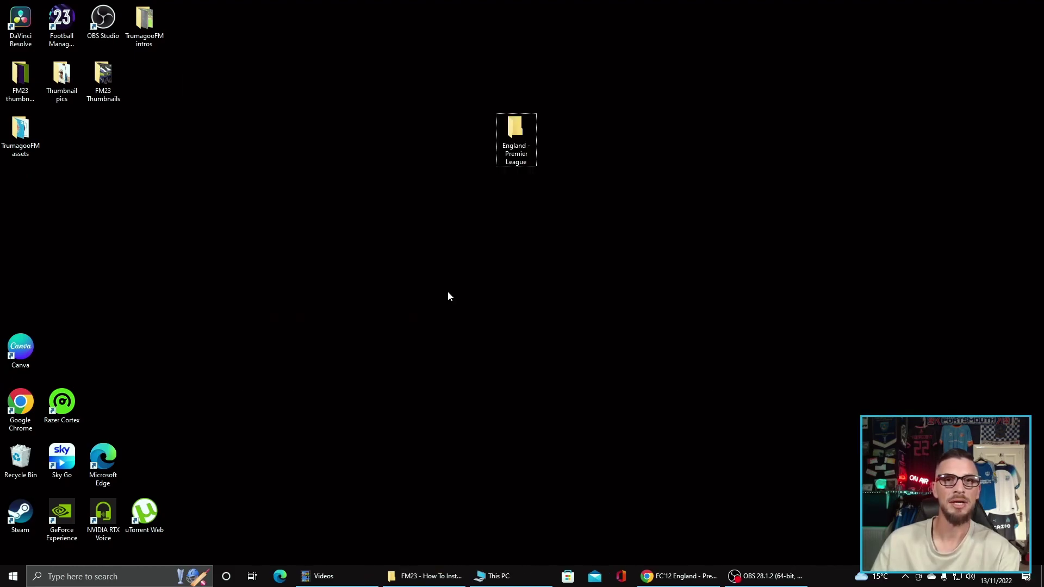
Step: Browse to Documents > Sports Interactive > Football Manager 2023 > graphics
{"action": "left_click", "coordinate": [498, 576]}
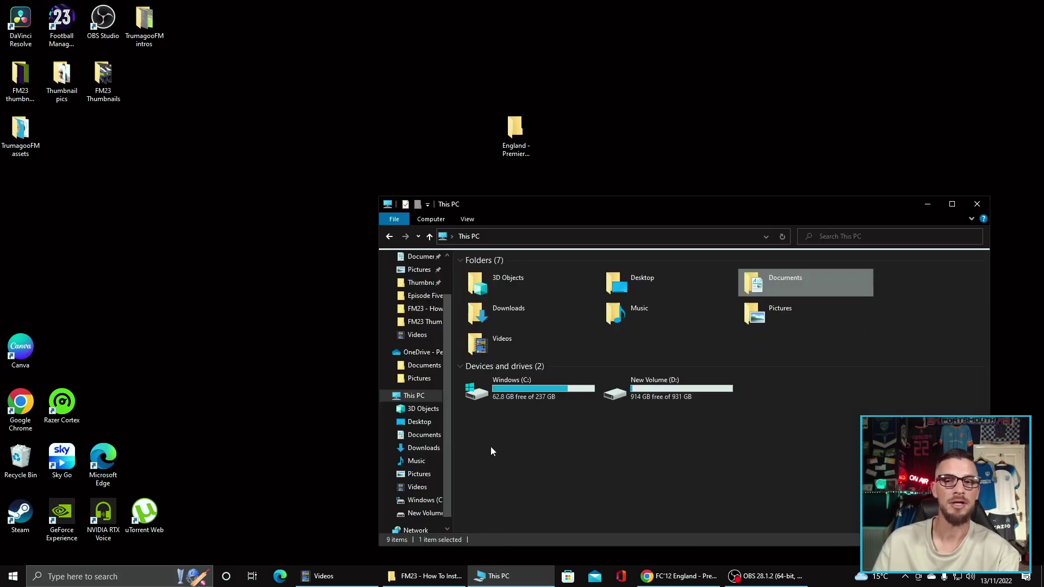
{"action": "double_click", "coordinate": [772, 286]}
{"action": "double_click", "coordinate": [525, 288]}
{"action": "double_click", "coordinate": [520, 276]}
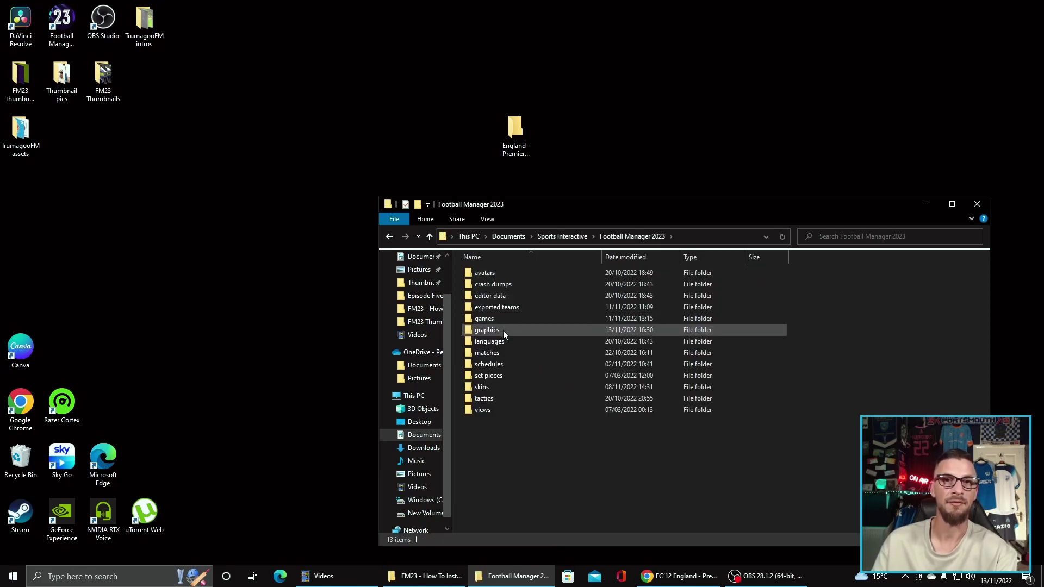
{"action": "right_click", "coordinate": [523, 455]}
{"action": "mouse_move", "coordinate": [571, 428]}
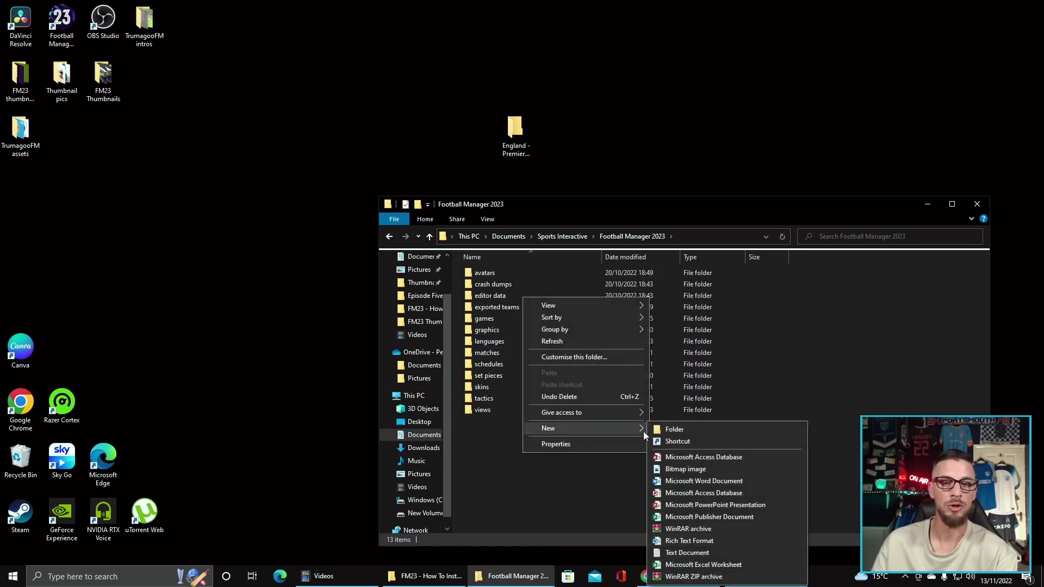
{"action": "left_click", "coordinate": [513, 469]}
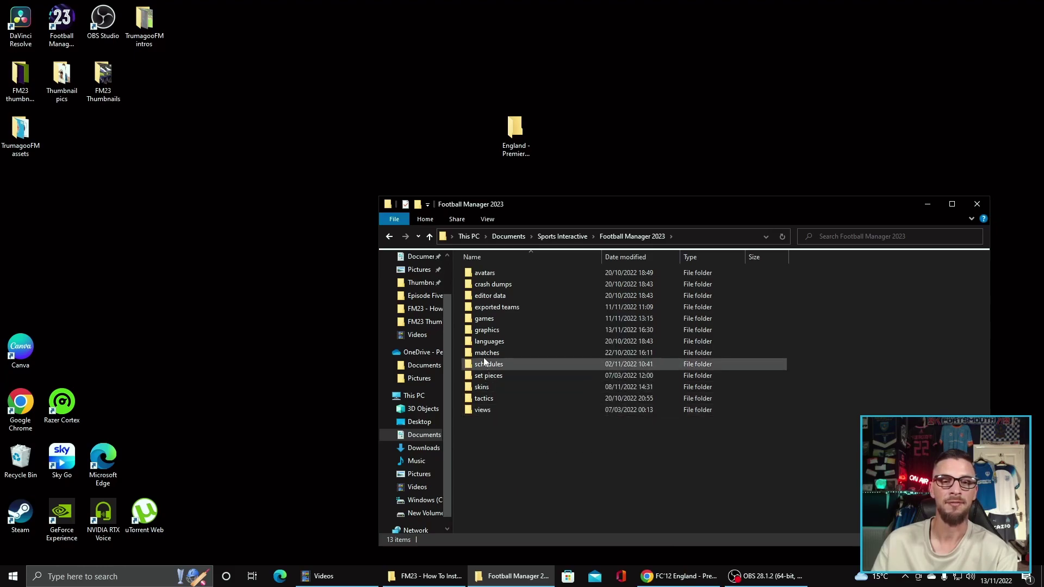
{"action": "double_click", "coordinate": [483, 330]}
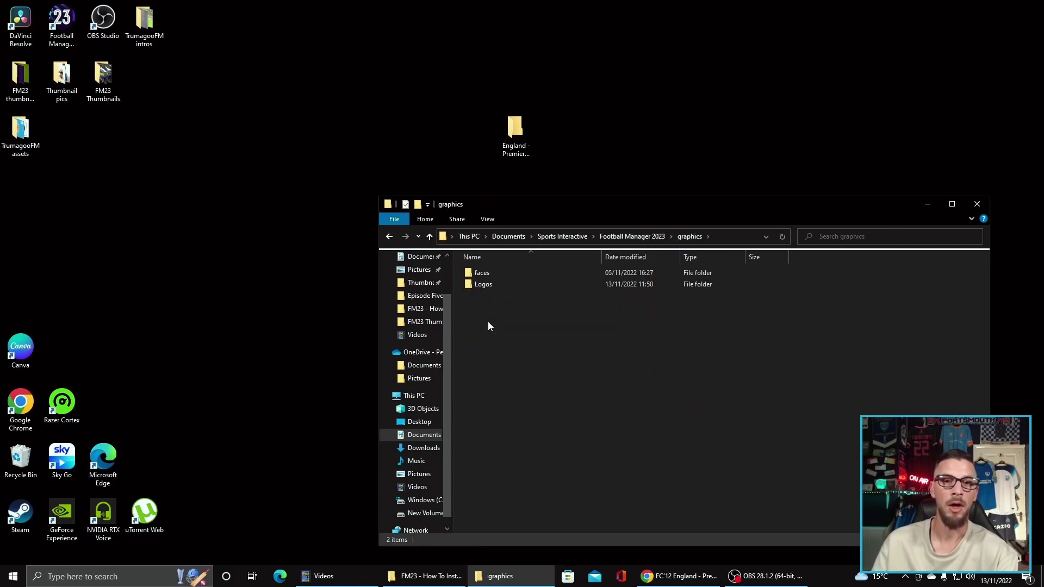
Step: Create a 'kits' folder in graphics and move the England - Premier League folder into it
{"action": "right_click", "coordinate": [489, 311]}
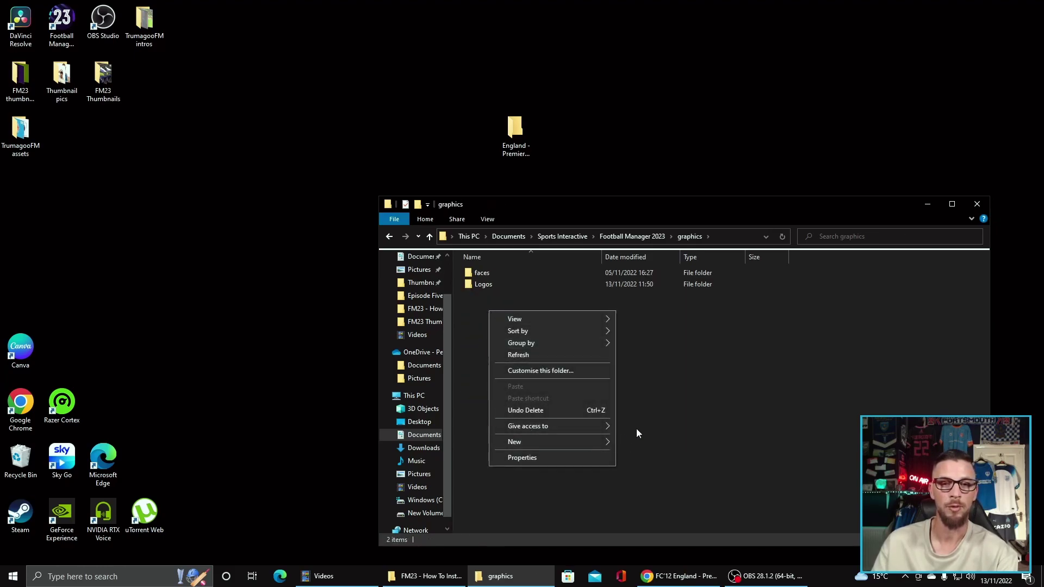
{"action": "mouse_move", "coordinate": [552, 442]}
{"action": "left_click", "coordinate": [656, 297]}
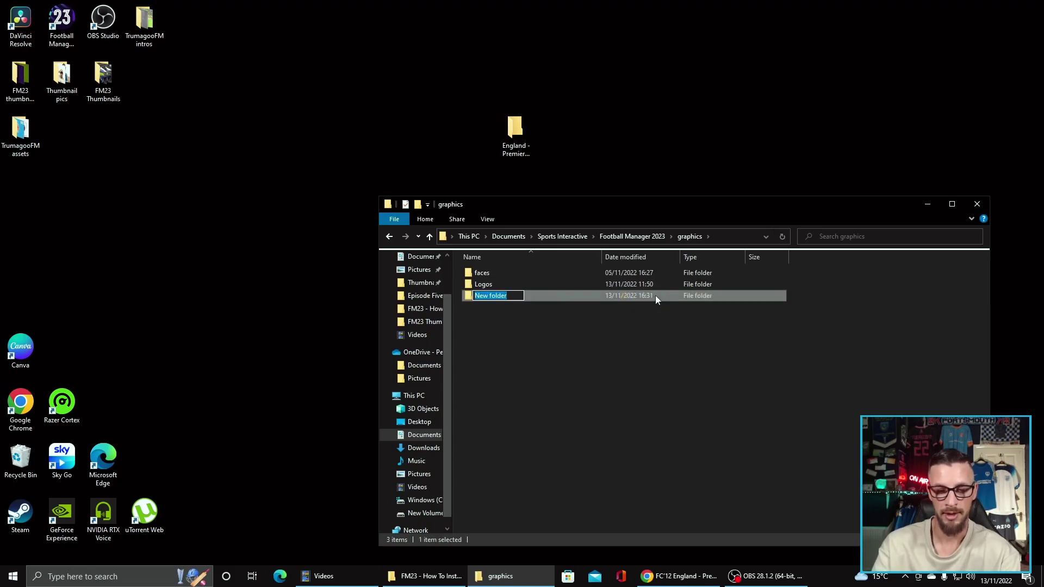
{"action": "type", "text": "kits"}
{"action": "key", "text": "Return"}
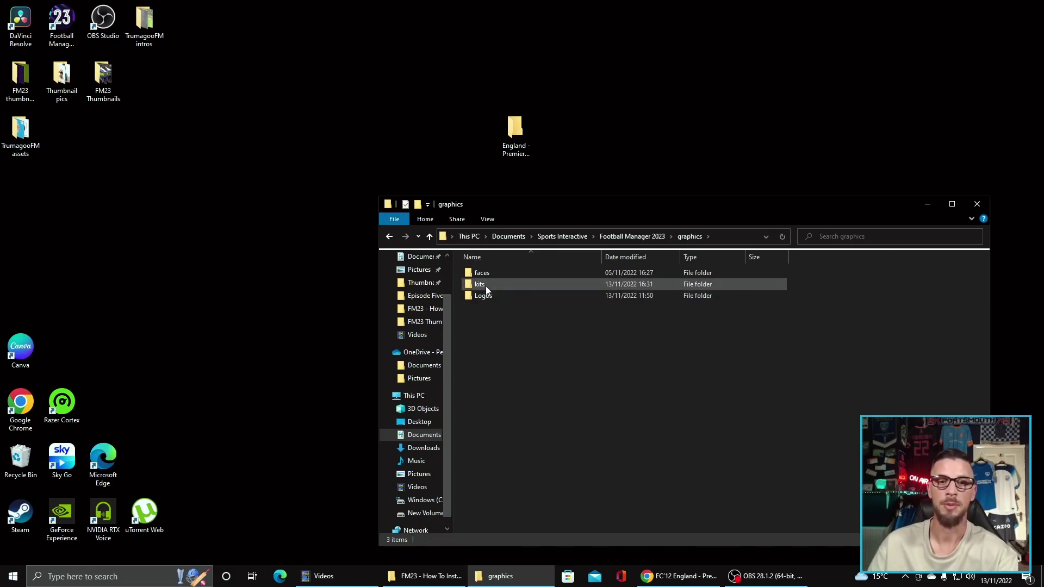
{"action": "double_click", "coordinate": [485, 286]}
{"action": "left_click_drag", "start_coordinate": [515, 131], "coordinate": [502, 294]}
{"action": "left_click", "coordinate": [306, 278]}
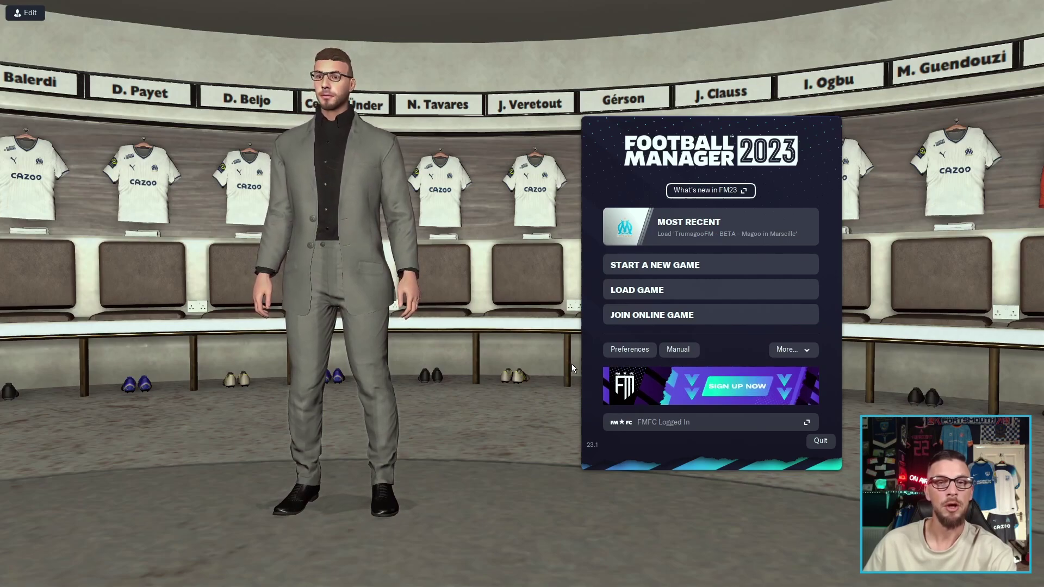
Step: Clear the game cache via Preferences > Reset > Clear Cache, confirming with Yes
{"action": "left_click", "coordinate": [630, 350]}
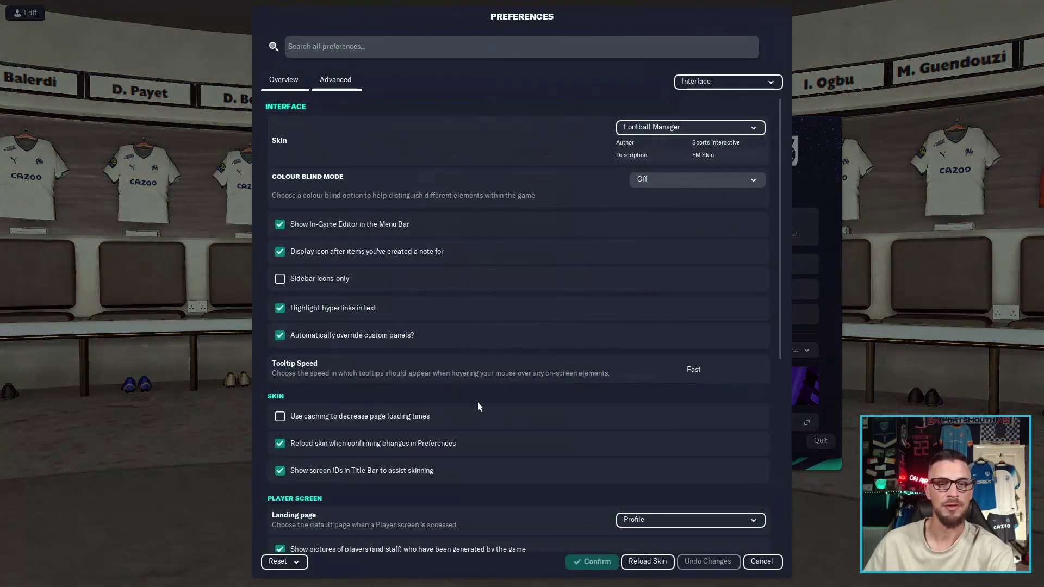
{"action": "left_click", "coordinate": [281, 562]}
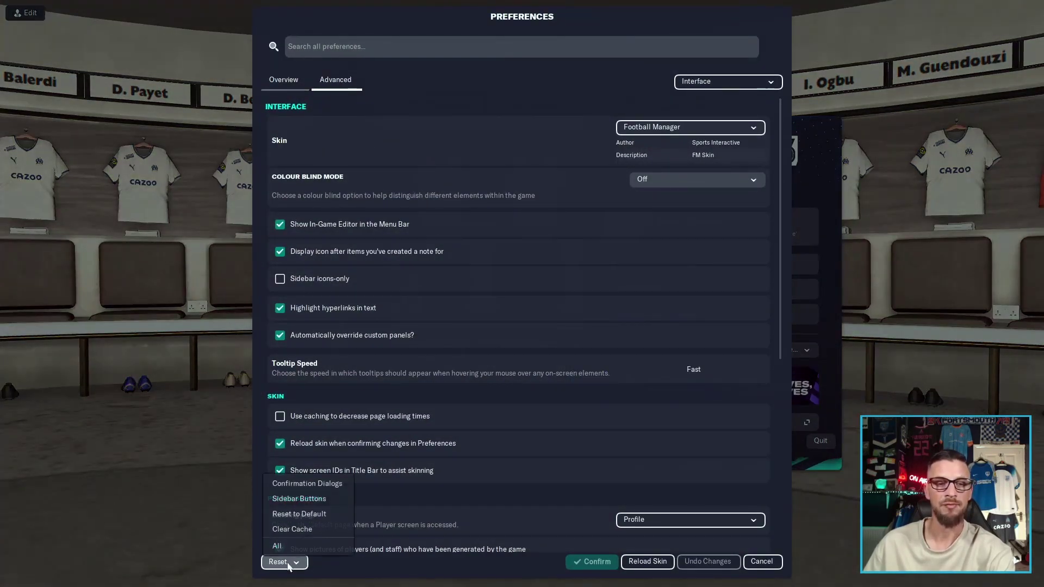
{"action": "left_click", "coordinate": [292, 530]}
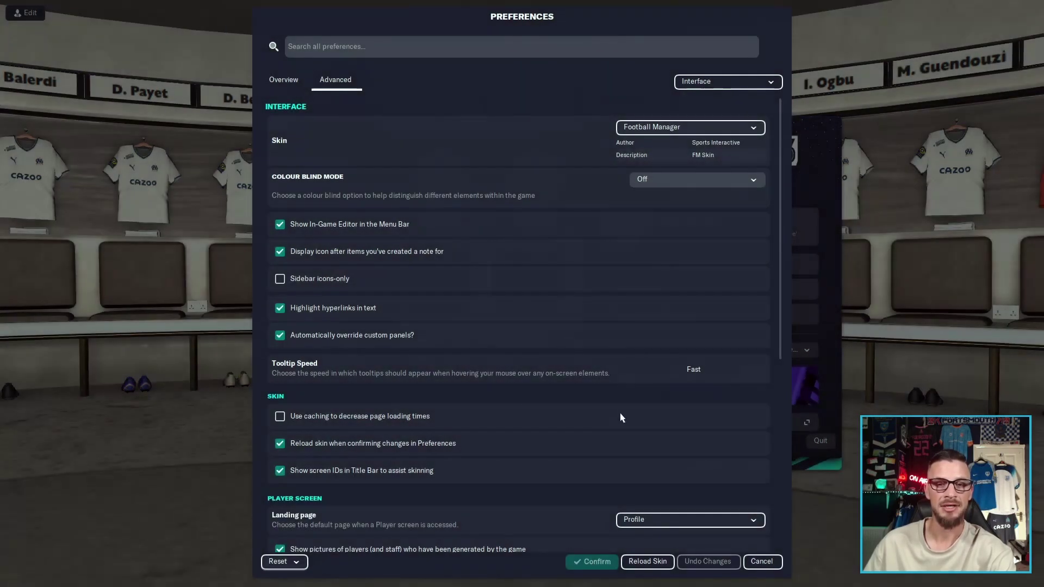
{"action": "left_click", "coordinate": [647, 562]}
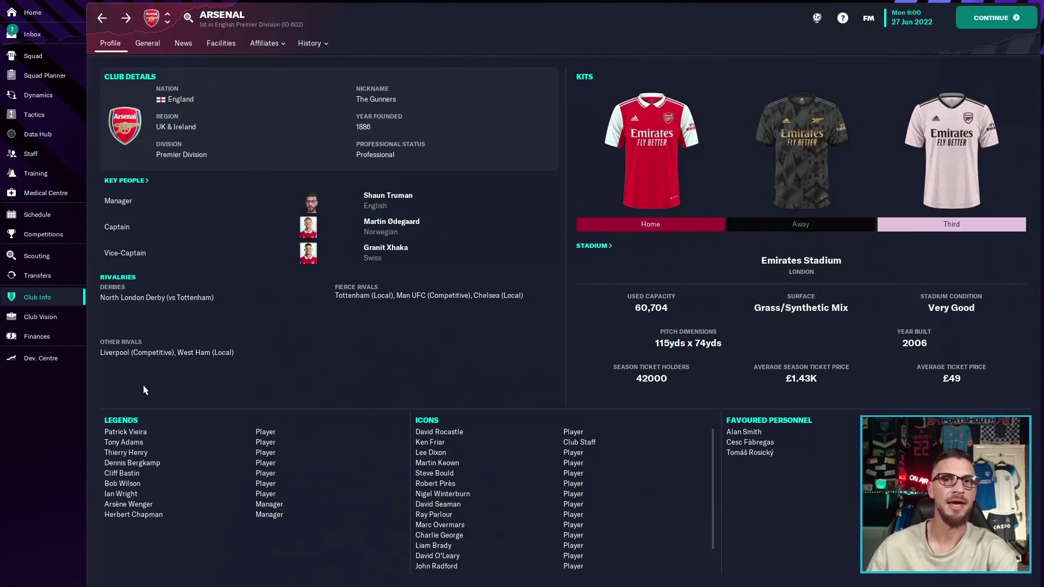
Step: Check Liverpool's and then Barcelona's club profiles for their new kits
{"action": "left_click", "coordinate": [115, 353]}
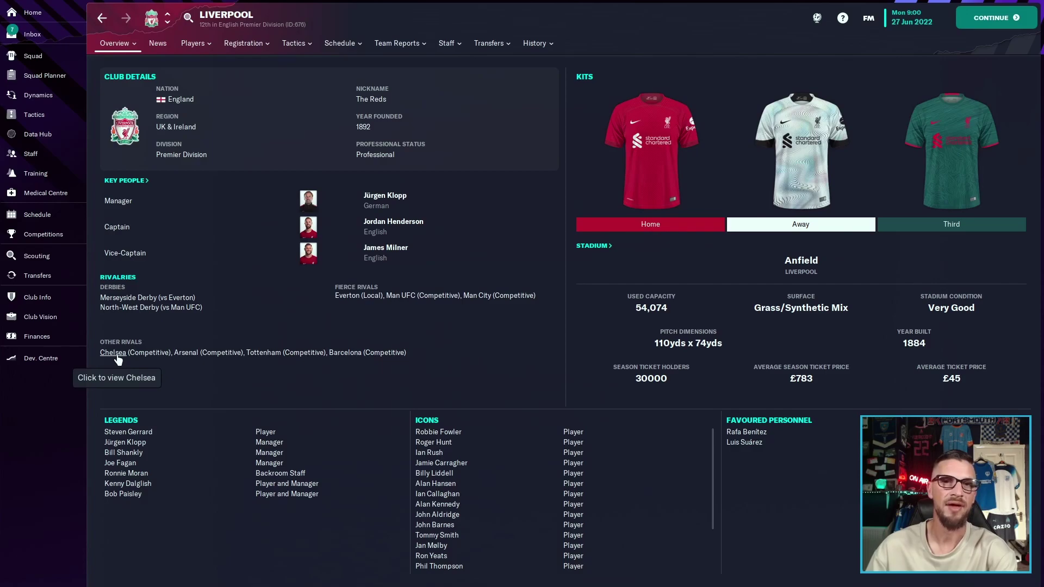
{"action": "left_click", "coordinate": [347, 352]}
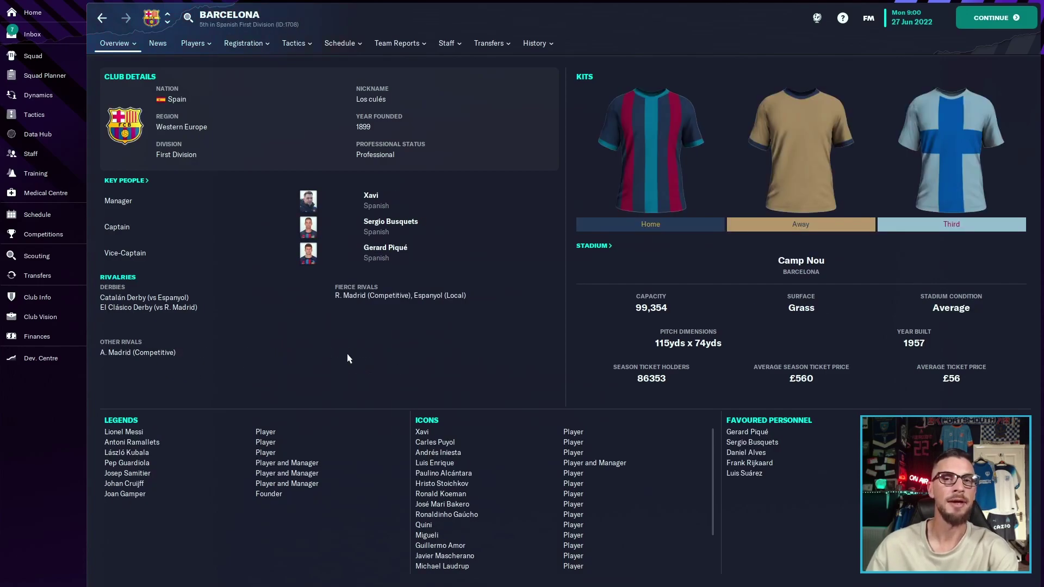